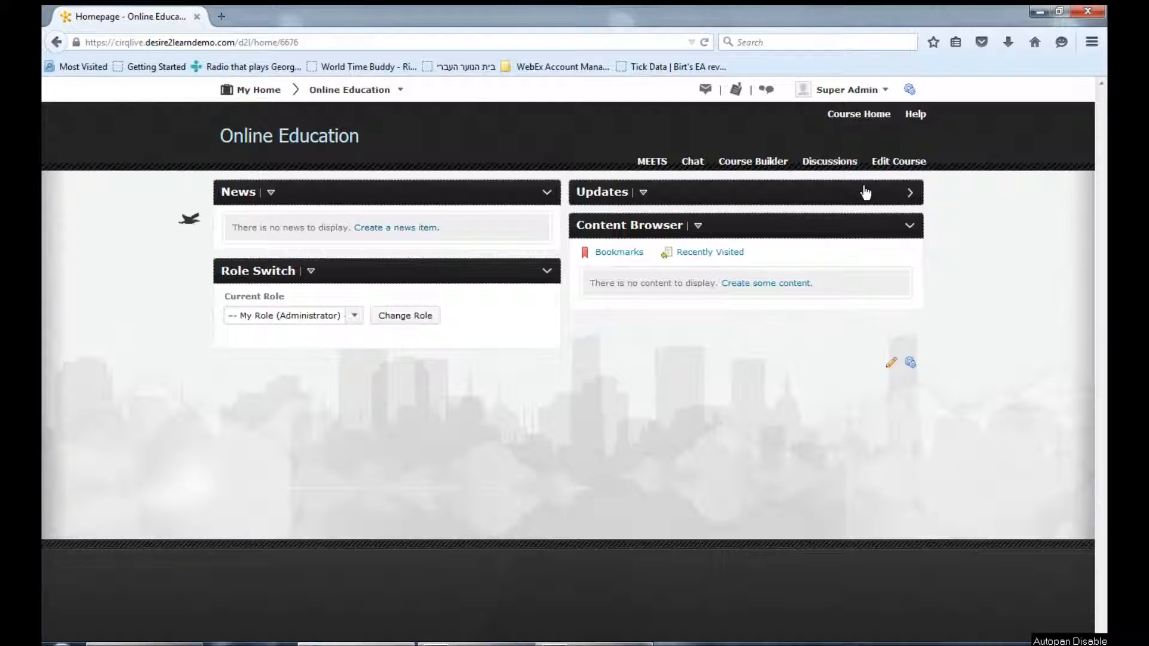
click(909, 90)
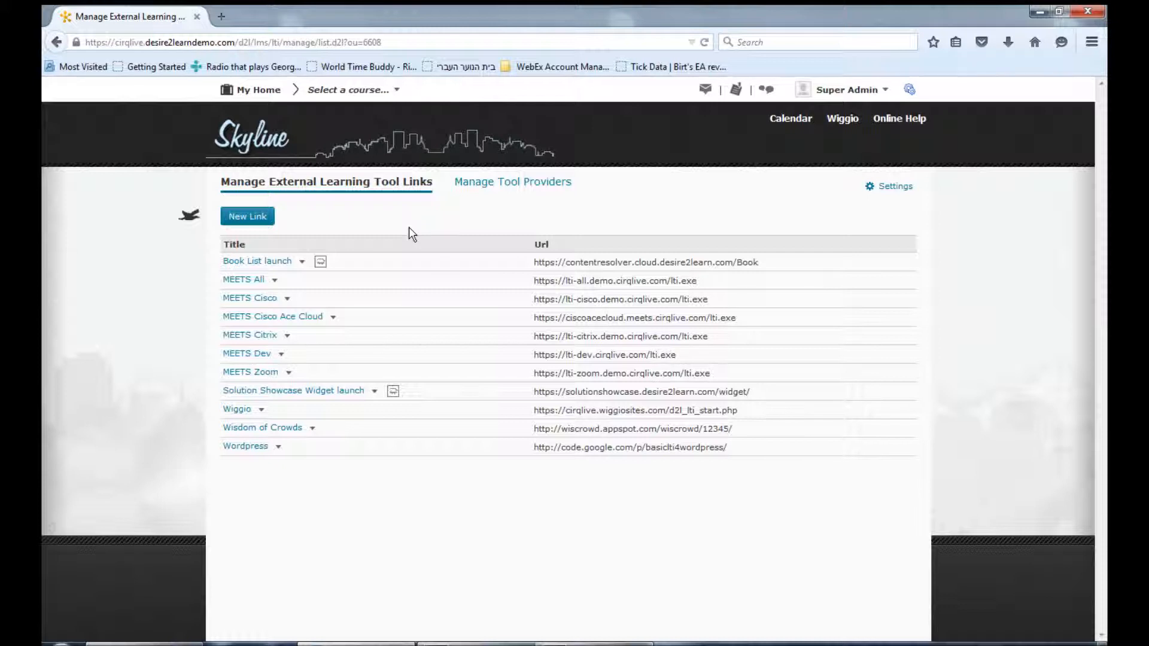
click(267, 225)
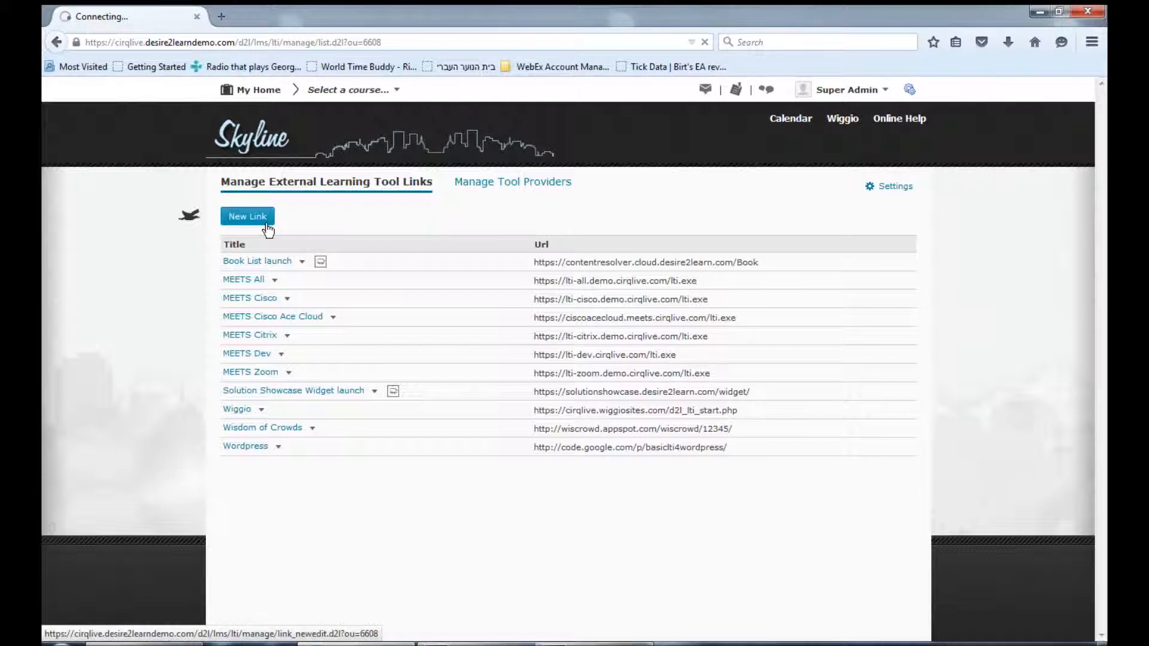
text(MEETS)
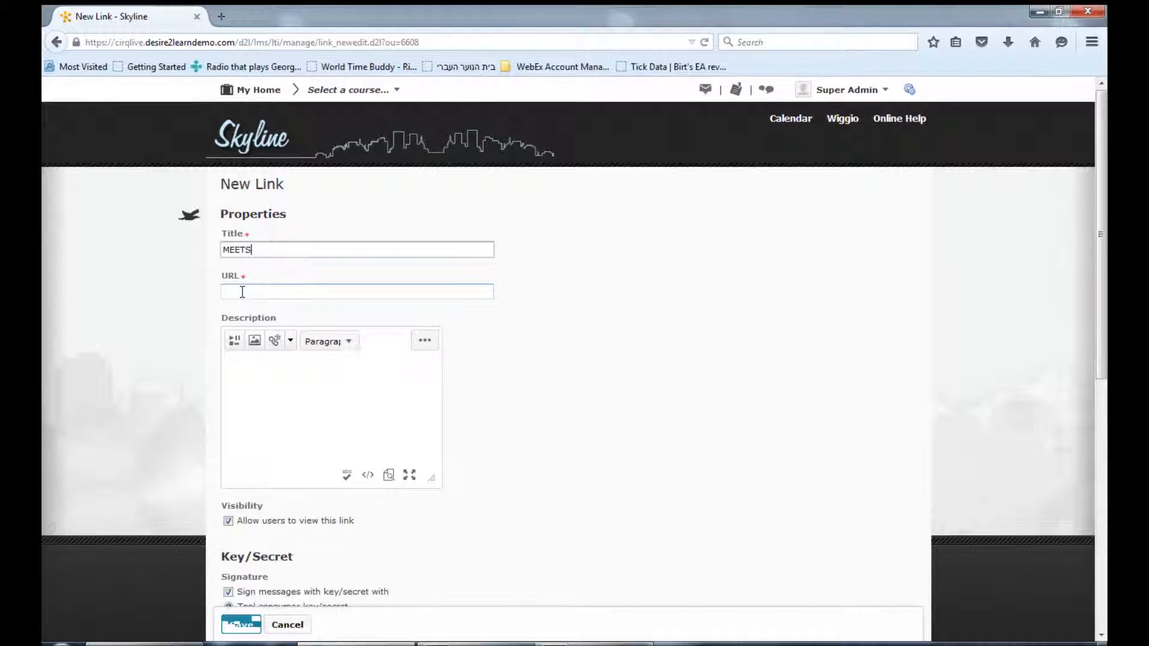
click(243, 292)
text(http://yourschool.meets.cirqlive.com/lti.exe)
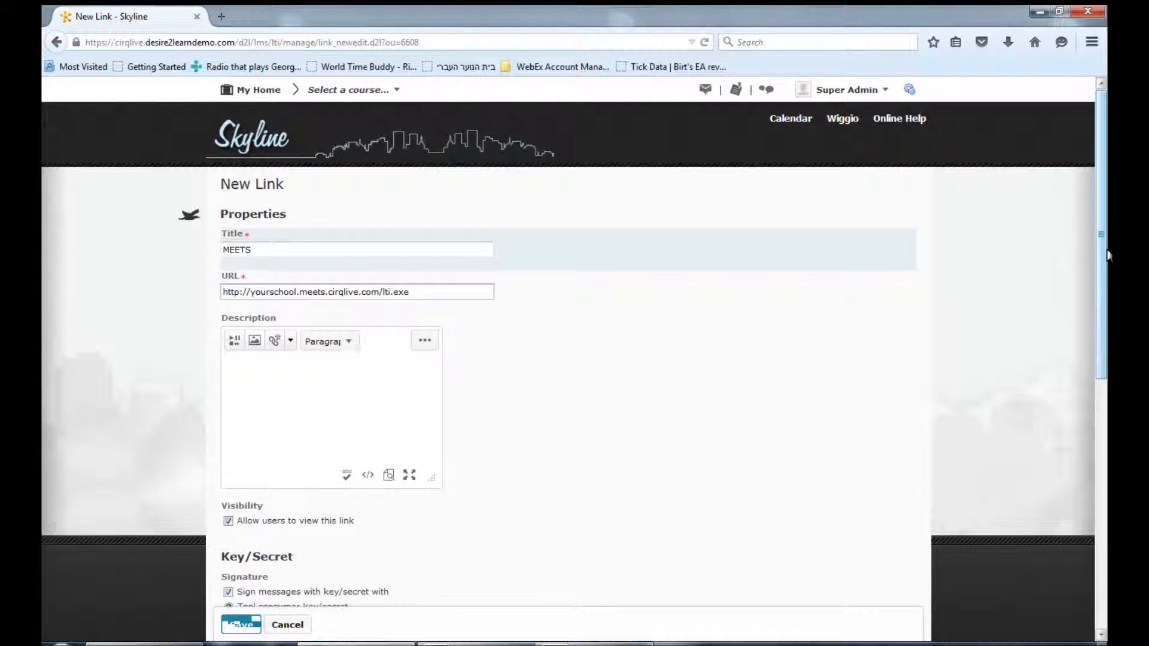
Sign messages with a link-specific key/secret and enter the link's key and secret values
scroll(256, 246, down, 5)
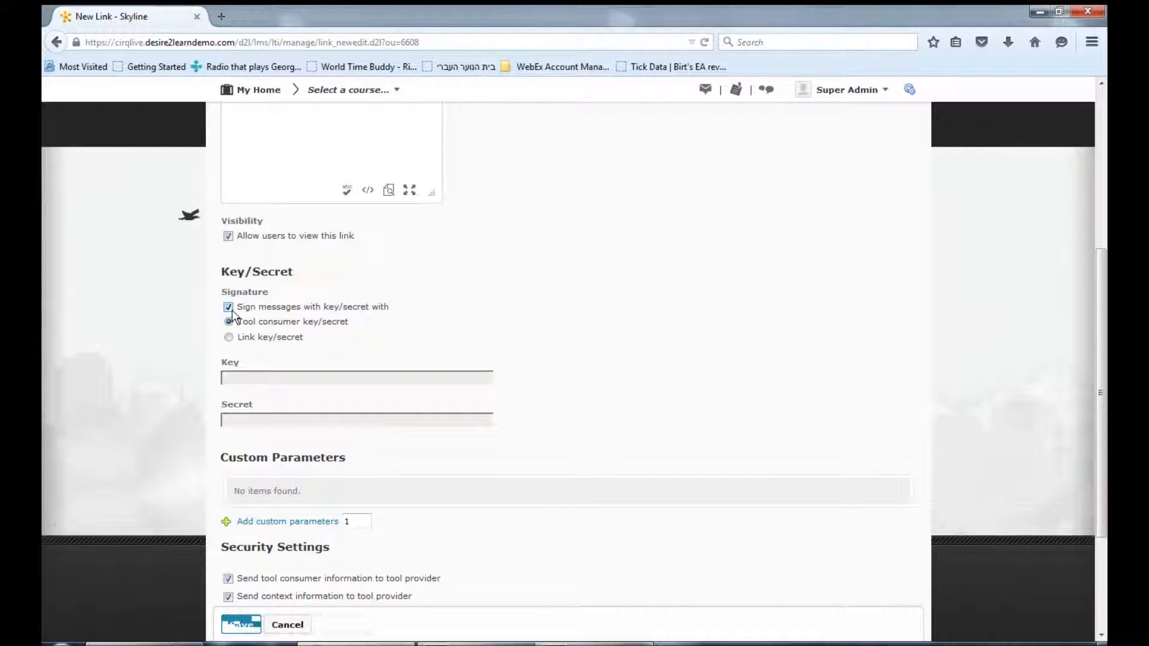
click(229, 337)
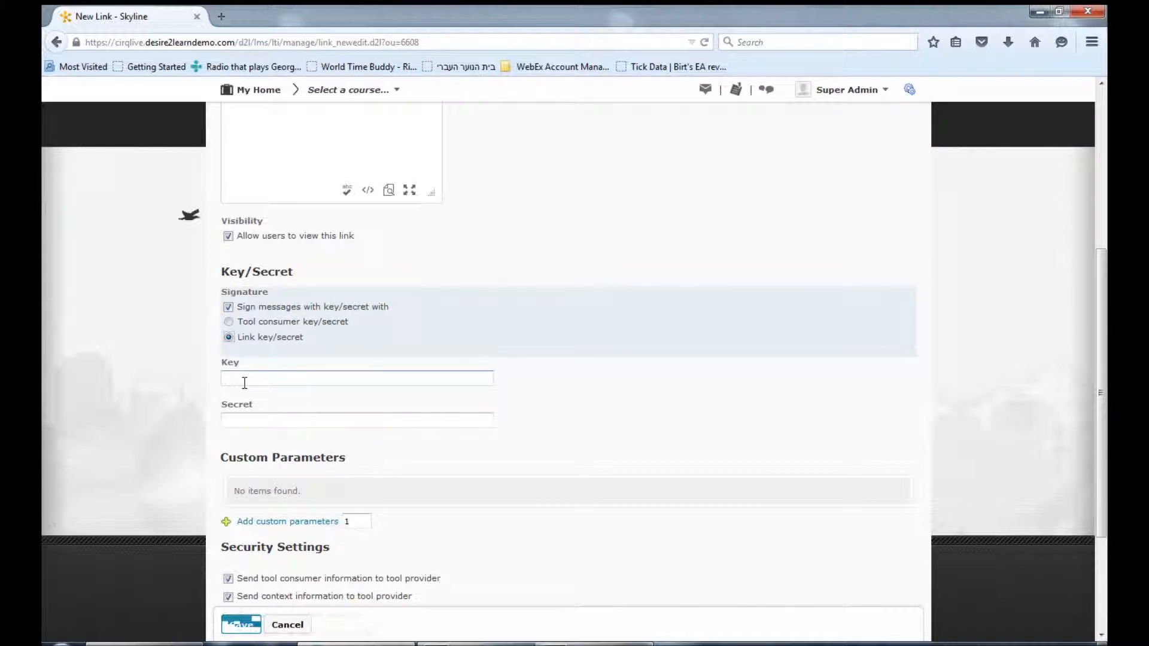
click(244, 380)
text(1)
click(243, 420)
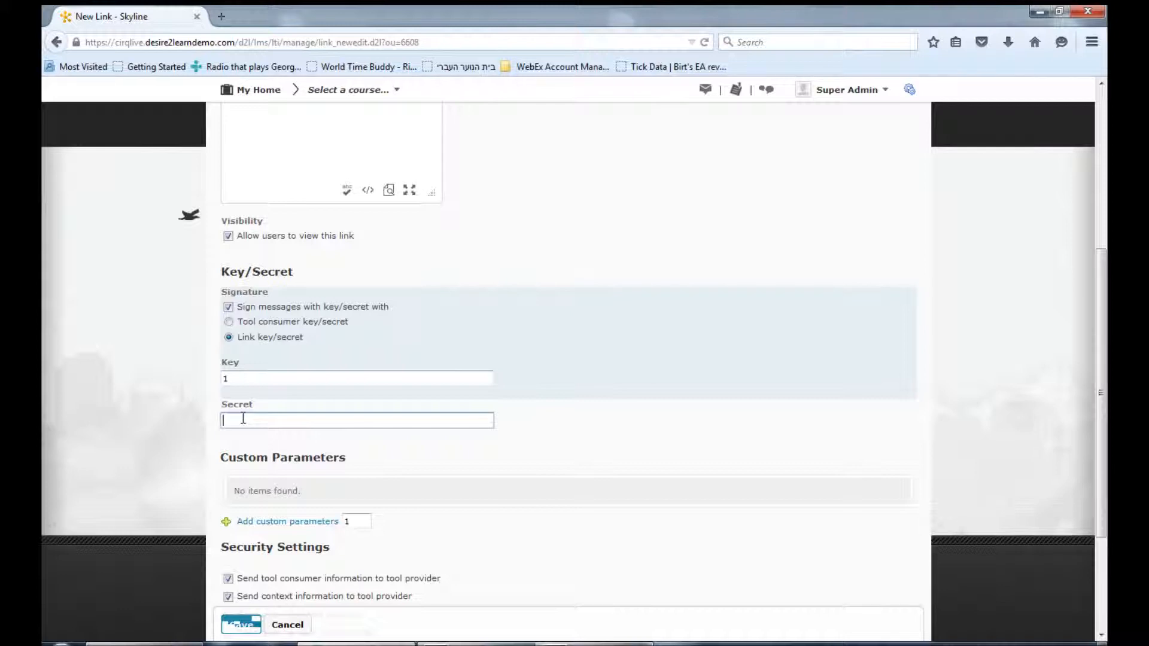
text(1)
Enable sending user ID, user name and user email to the tool provider, and disable sending link title and description
scroll(243, 419, down, 3)
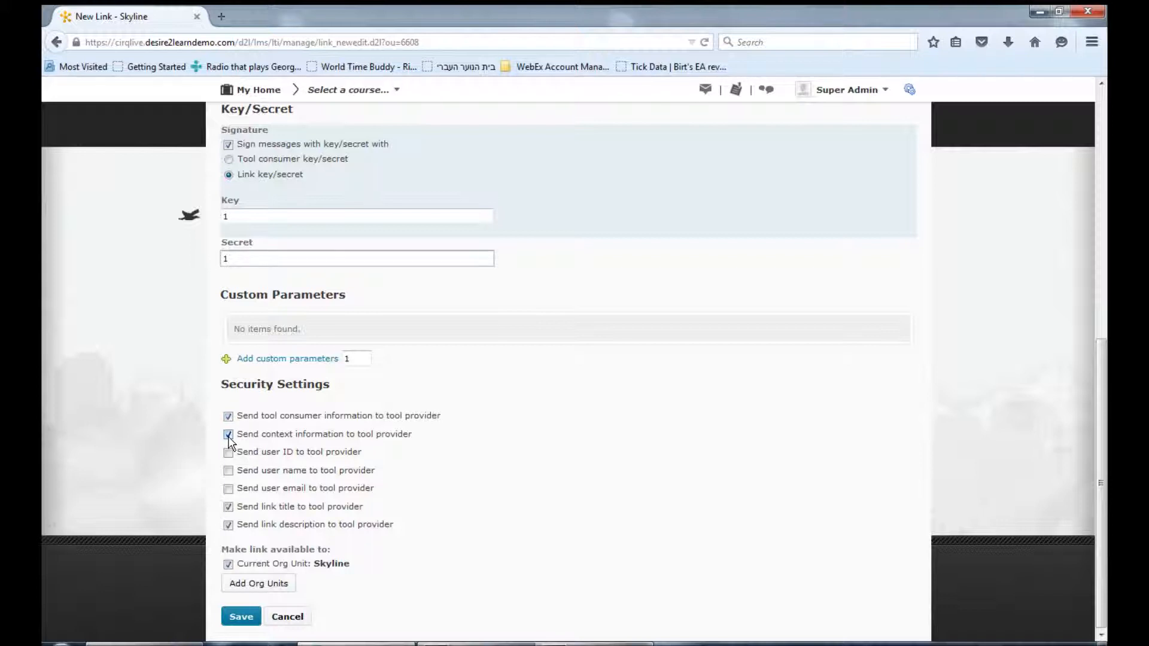
click(228, 453)
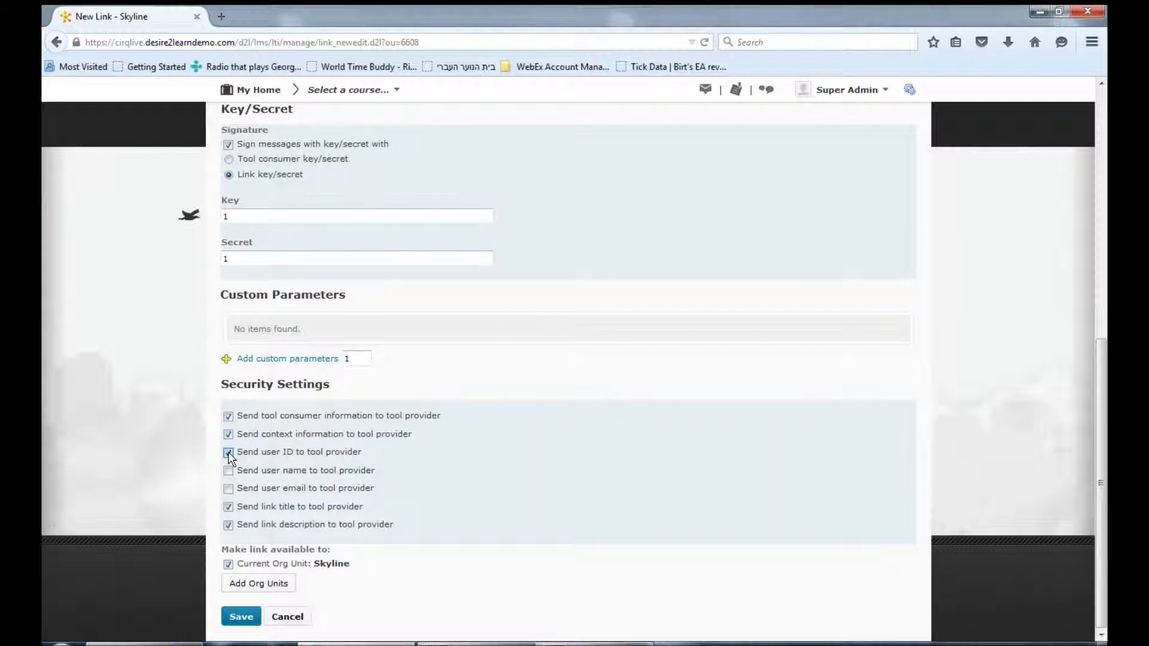
click(228, 471)
click(228, 507)
click(228, 525)
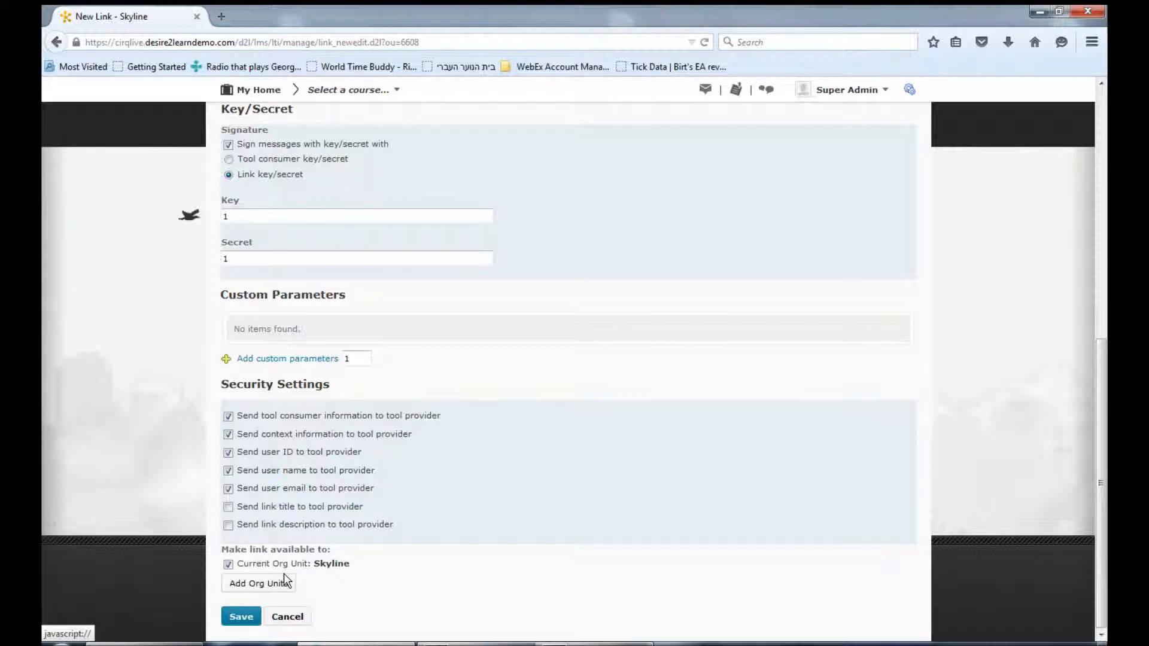
Make the link available to the Sandboxes department with all its descendants, then save the new link
click(283, 584)
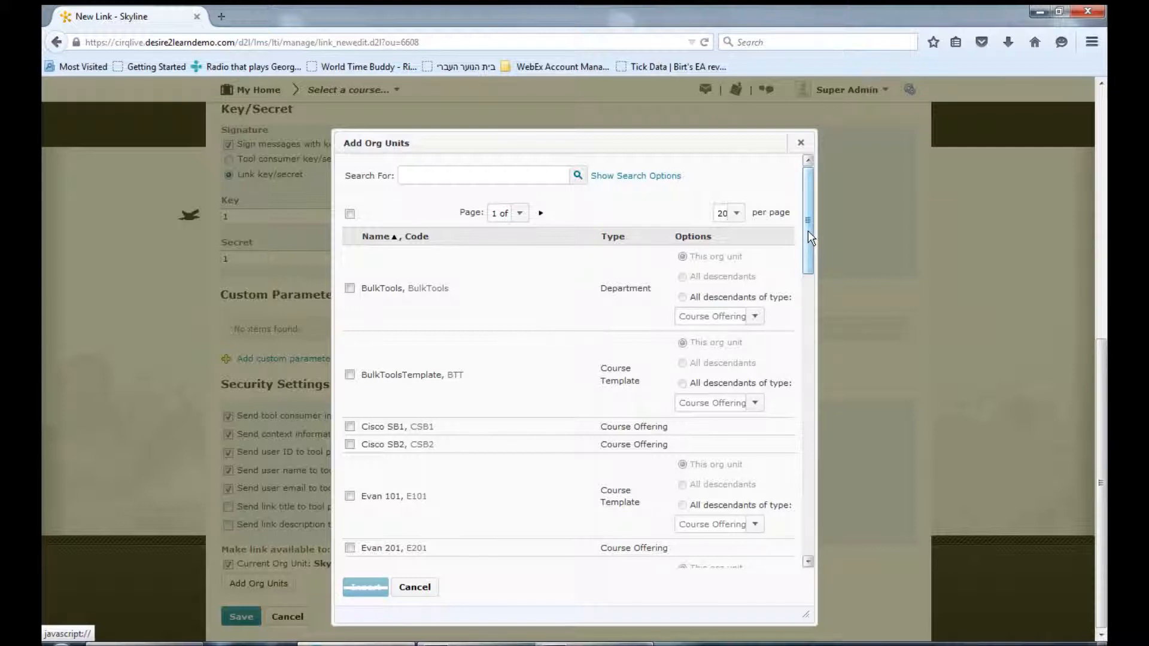
drag(808, 231, 846, 433)
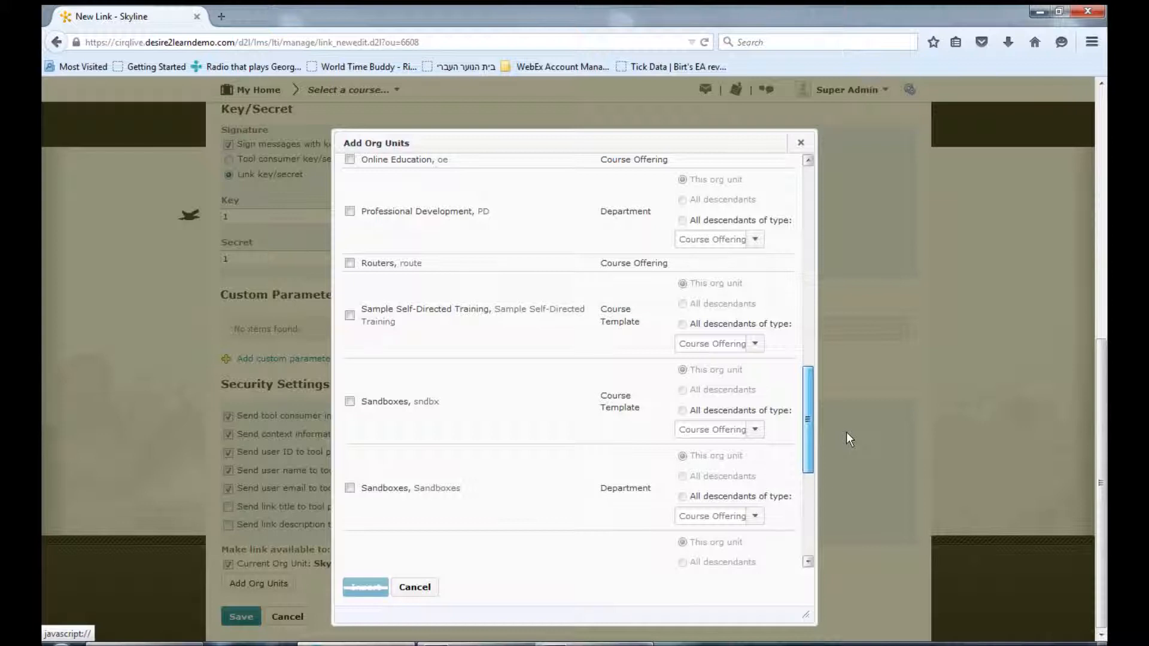
click(413, 486)
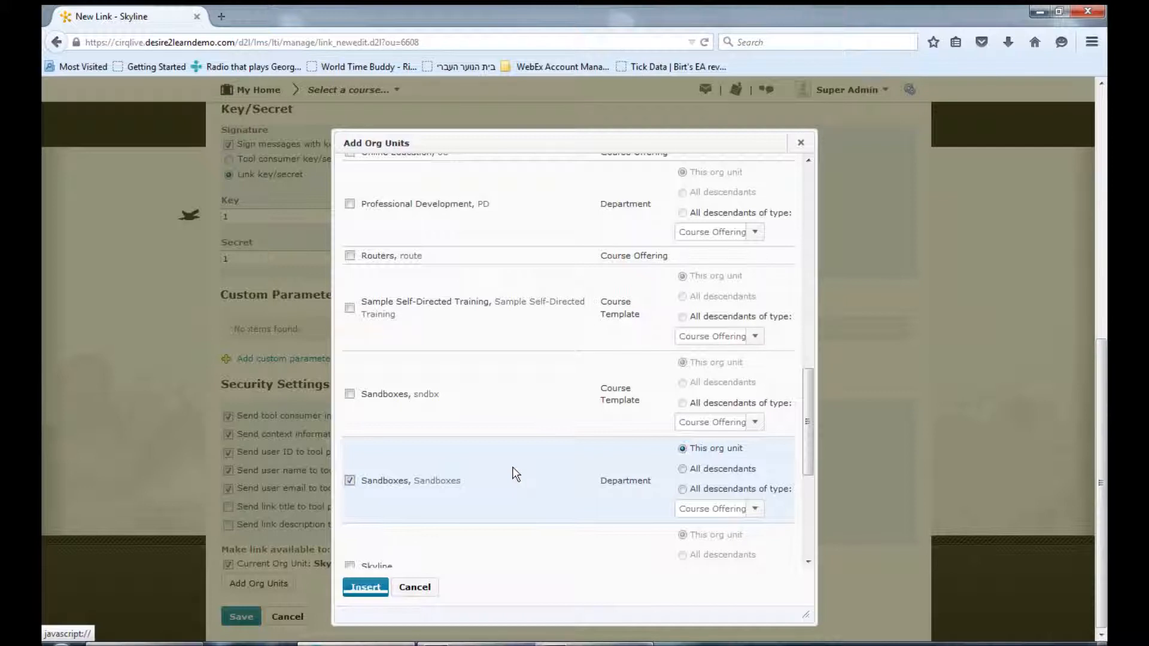
click(682, 469)
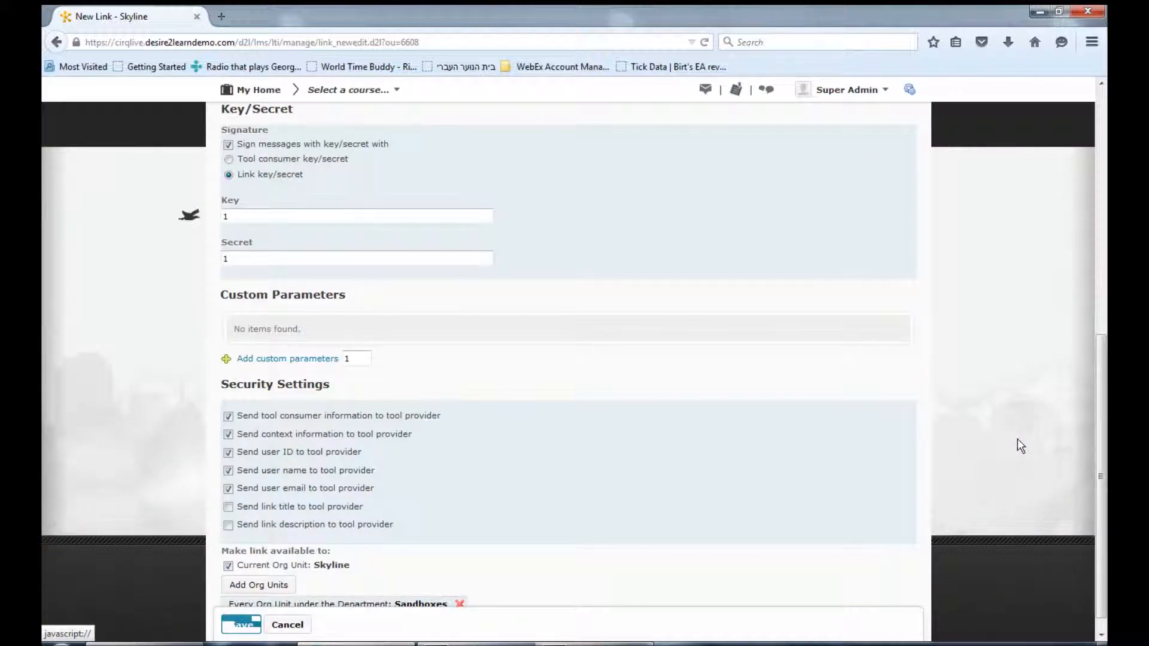
scroll(1107, 485, down, 1)
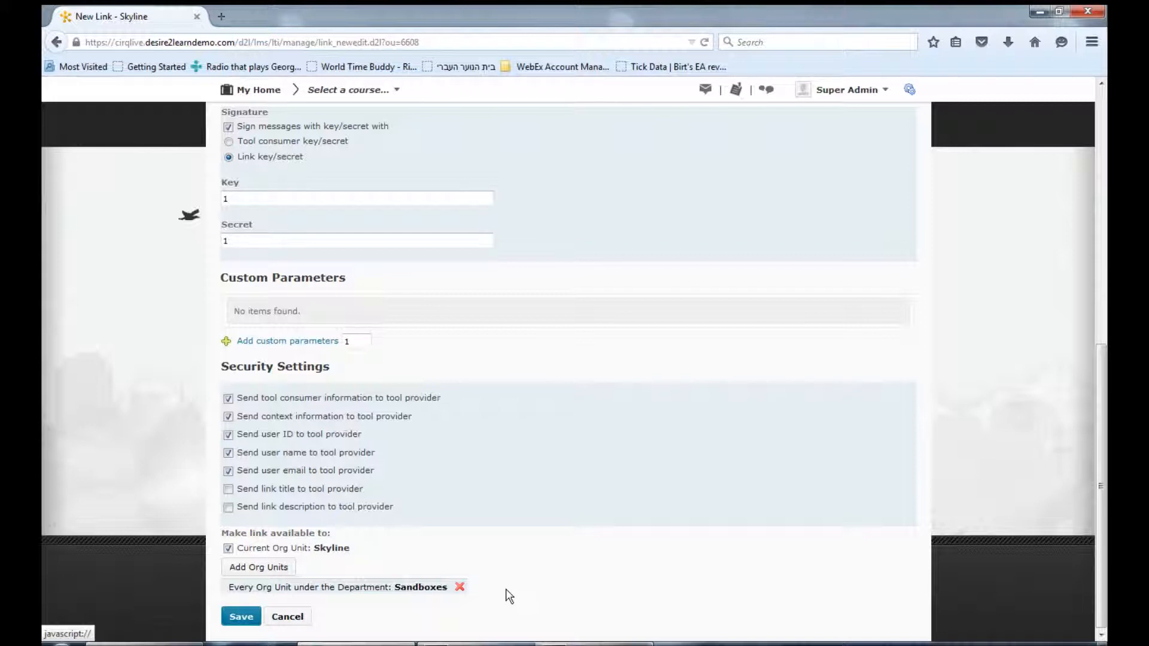
click(309, 618)
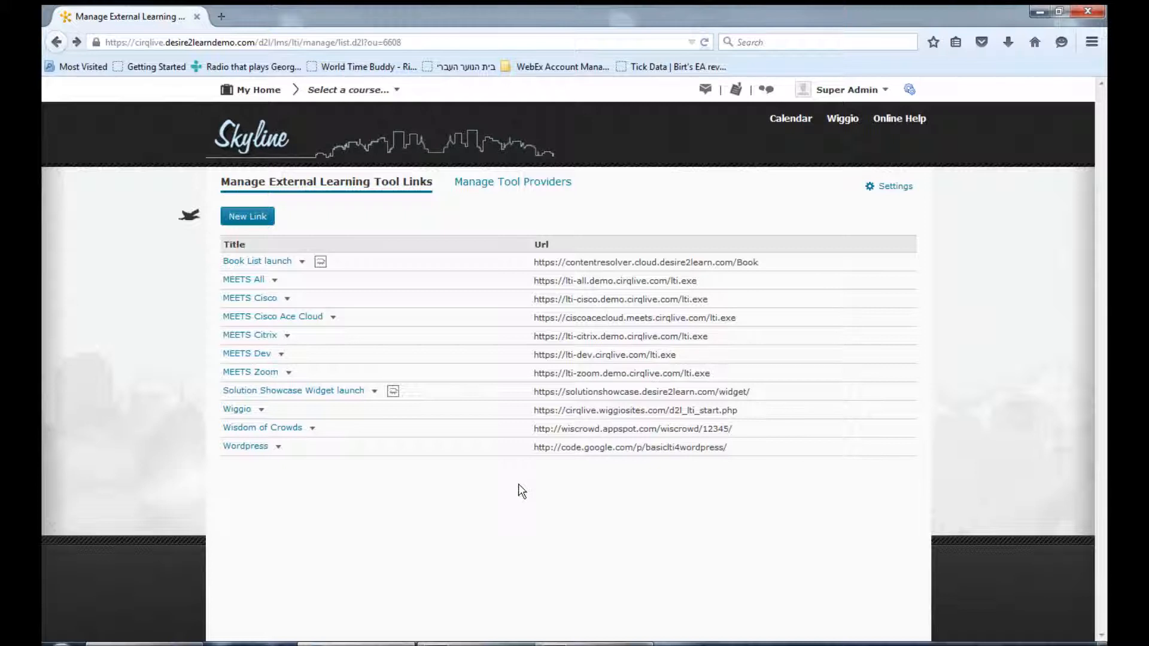
Open the Custom Links list under Navigation & Themes
click(910, 89)
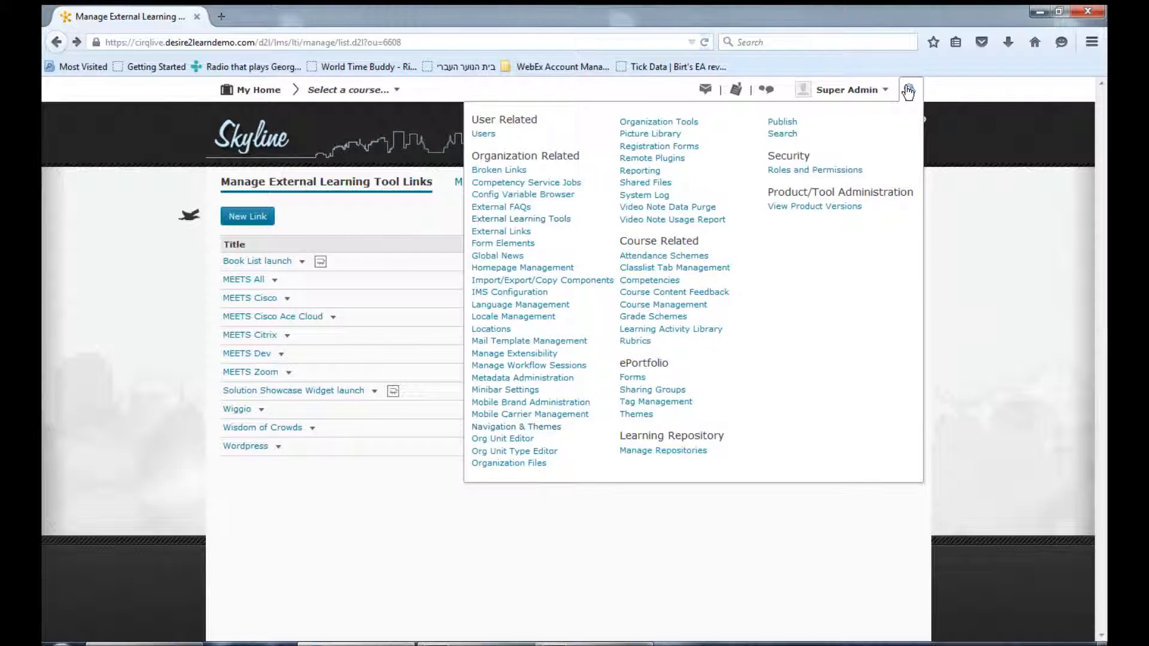
click(524, 429)
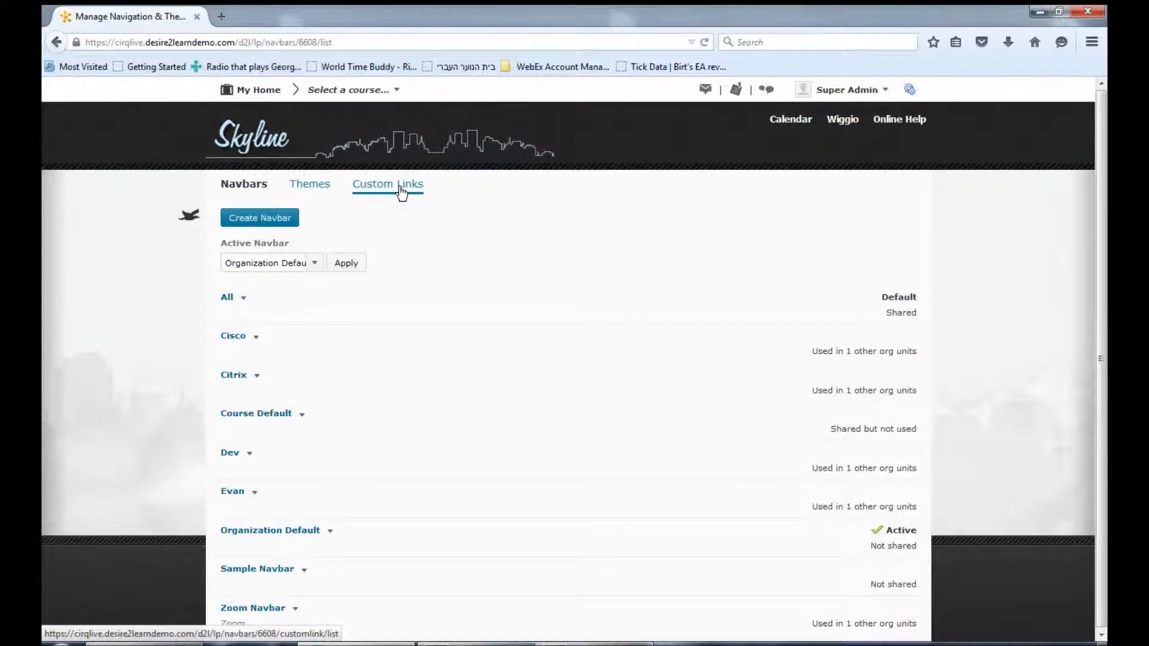
click(401, 190)
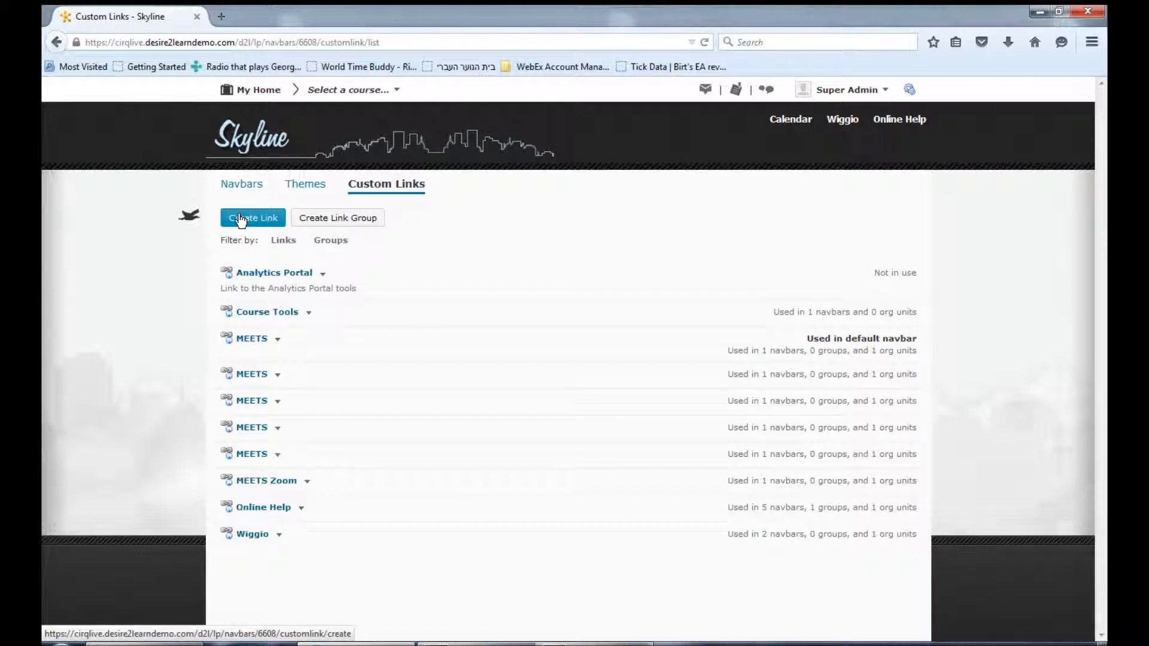
Try creating a custom link named MEETS, shared with child org units, pointing to the MEETS All external tool quicklink
click(241, 219)
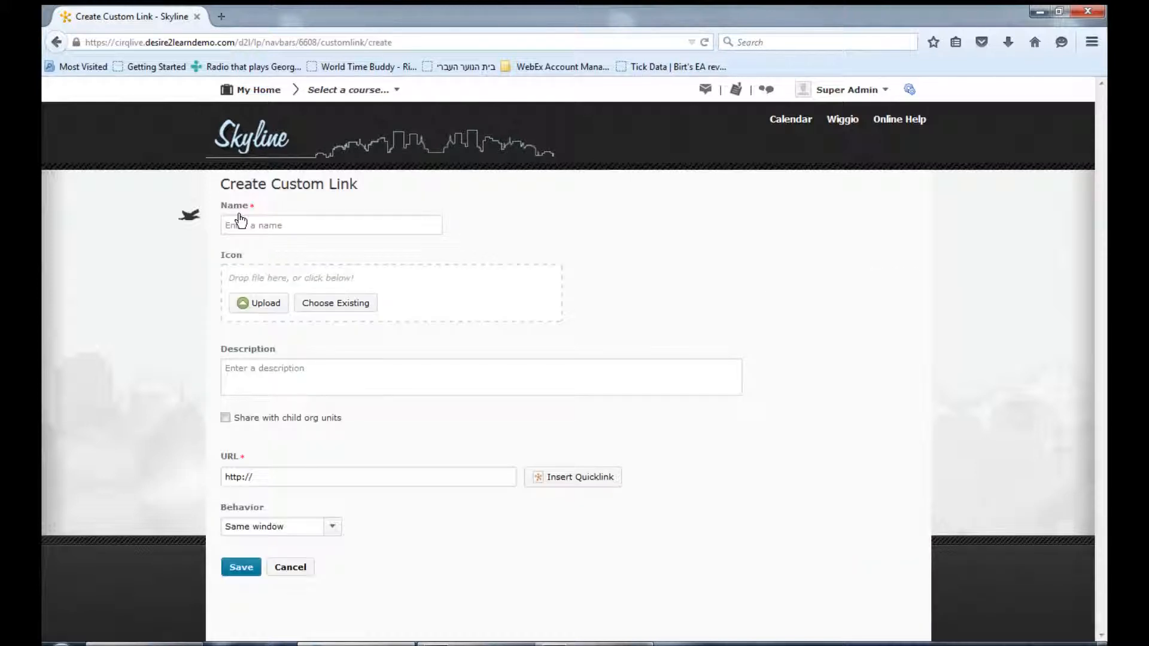
click(240, 223)
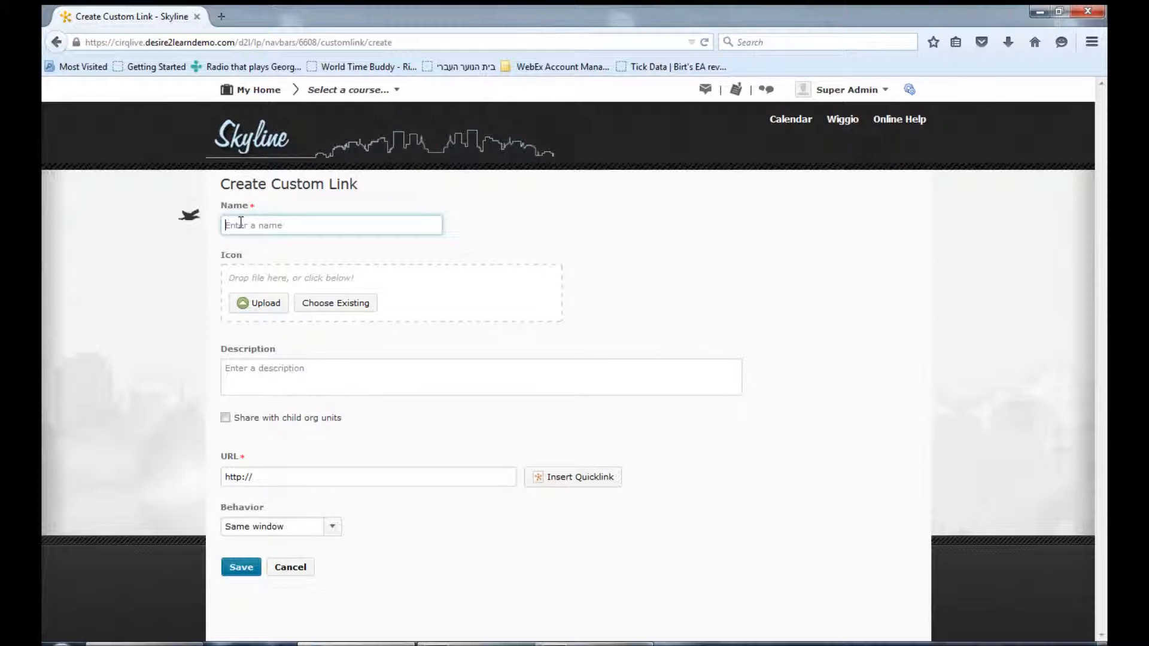
text(MERTS)
click(225, 418)
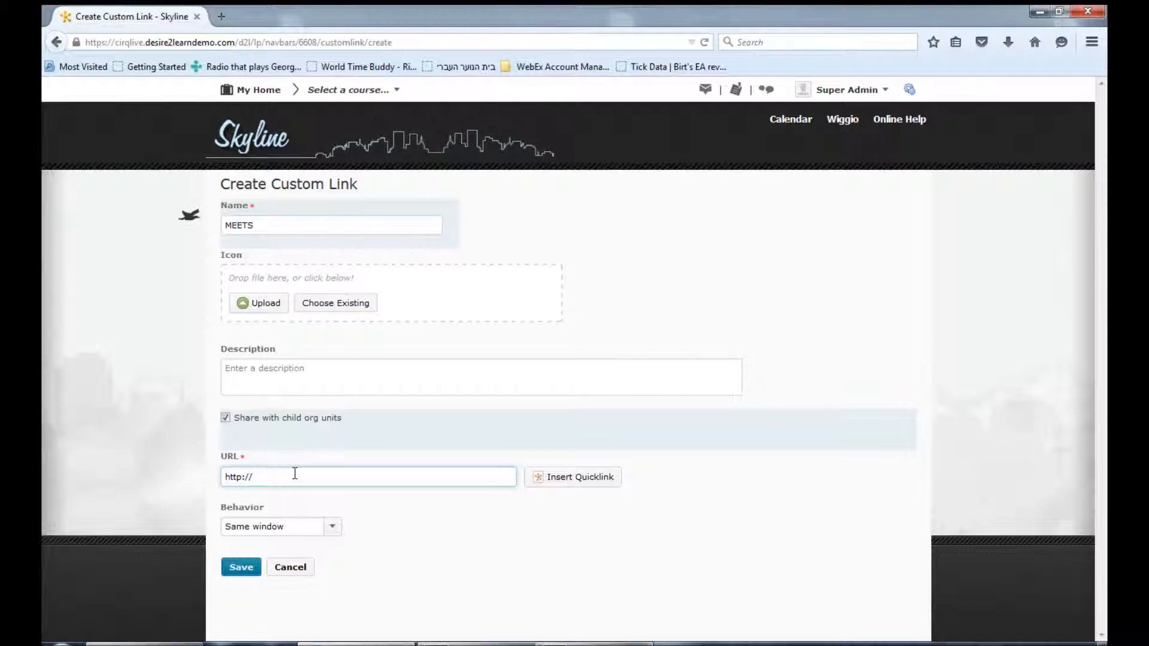
click(567, 479)
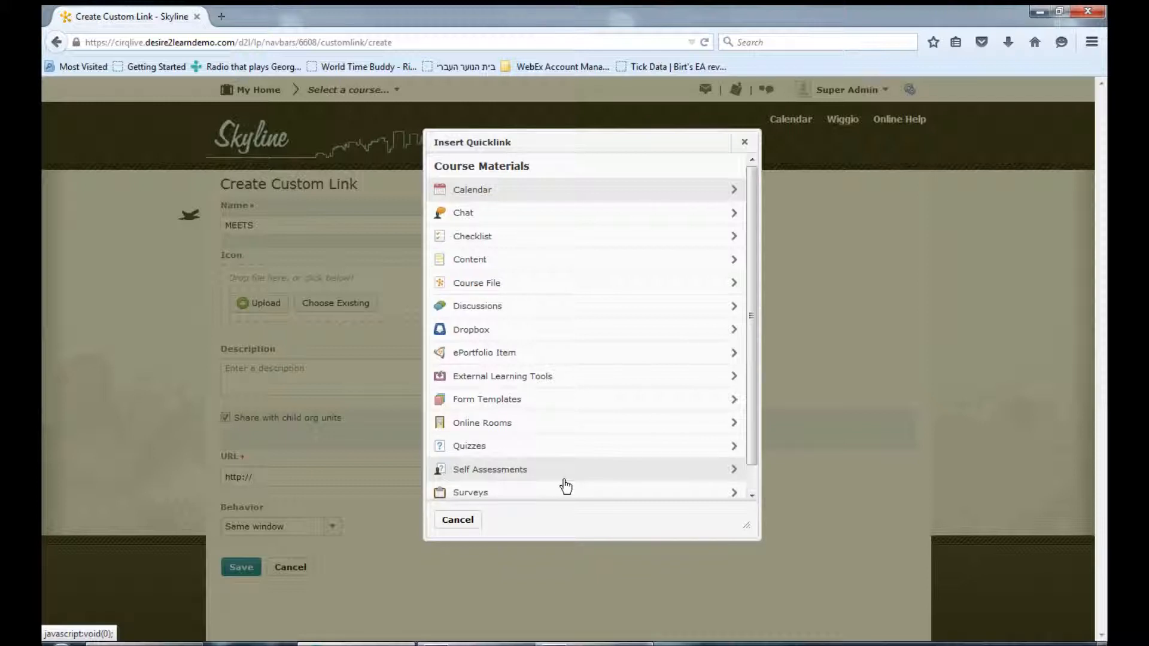
click(504, 376)
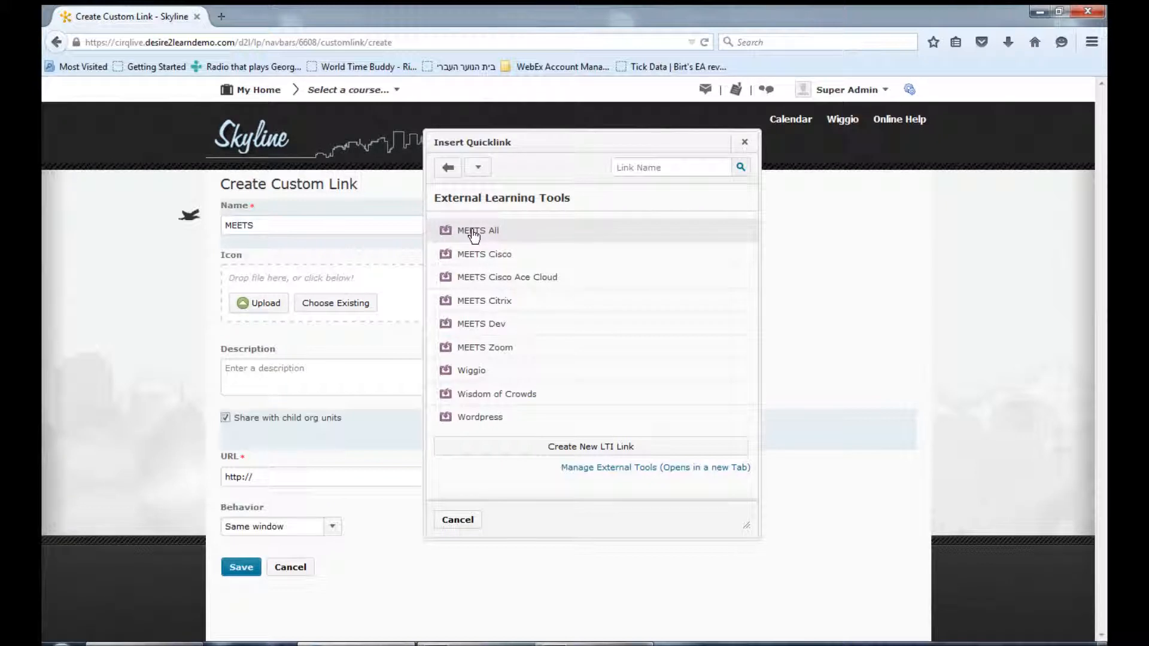
click(474, 232)
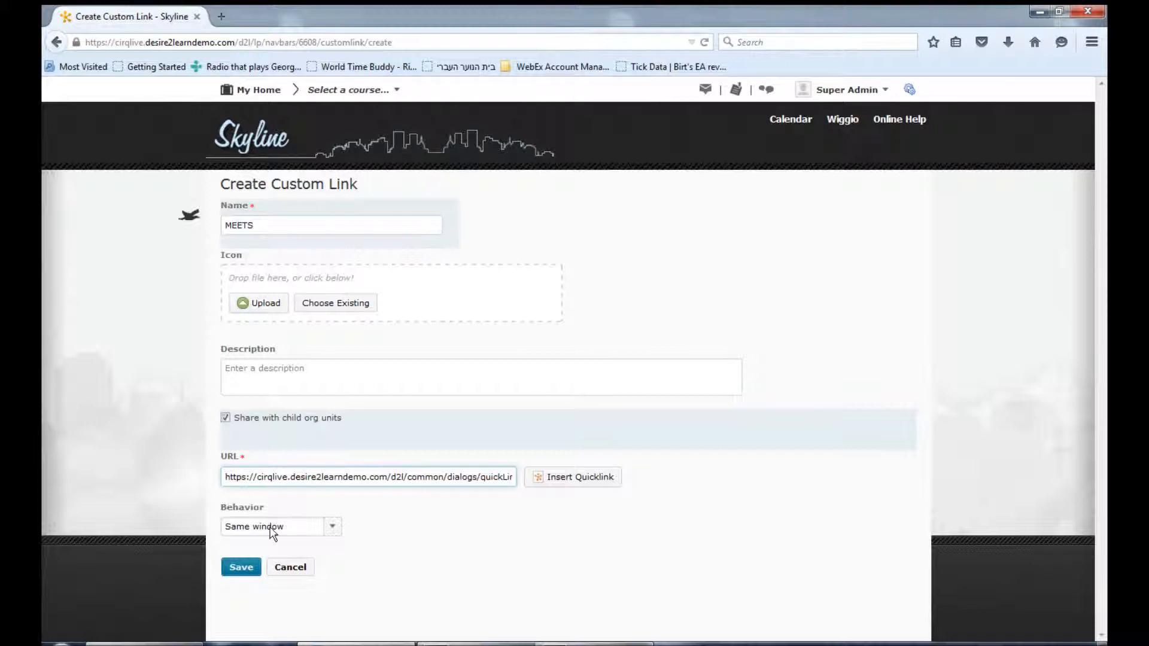
click(290, 573)
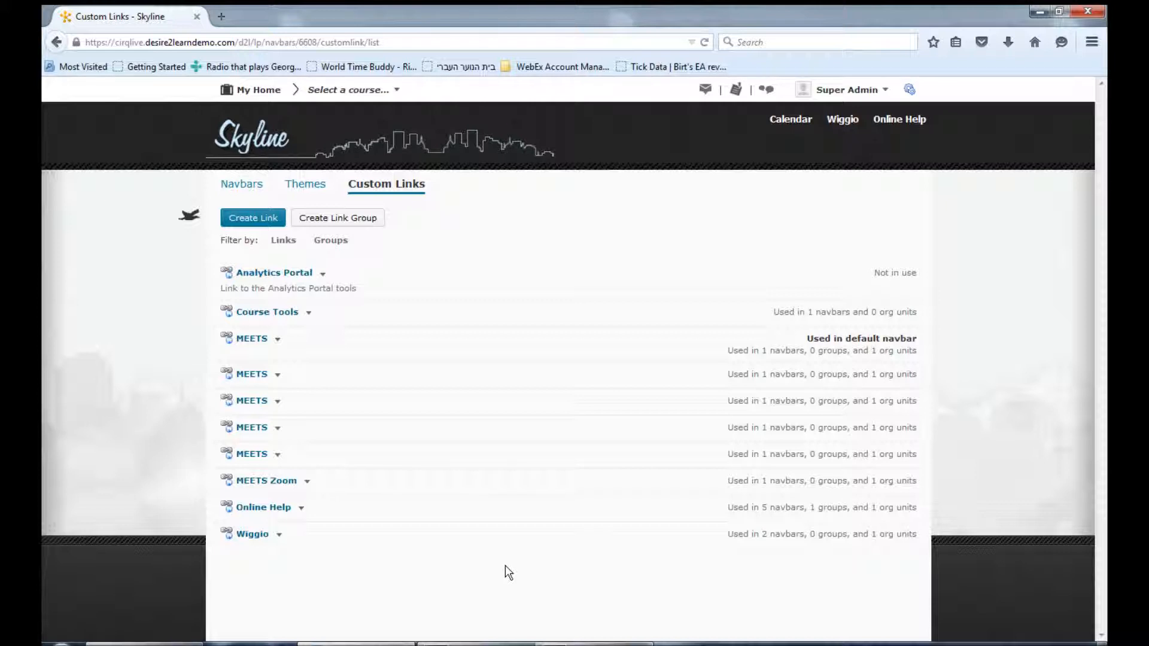
Open the Course Default navbar for editing and add the MEETS custom link to its right-side links
click(259, 188)
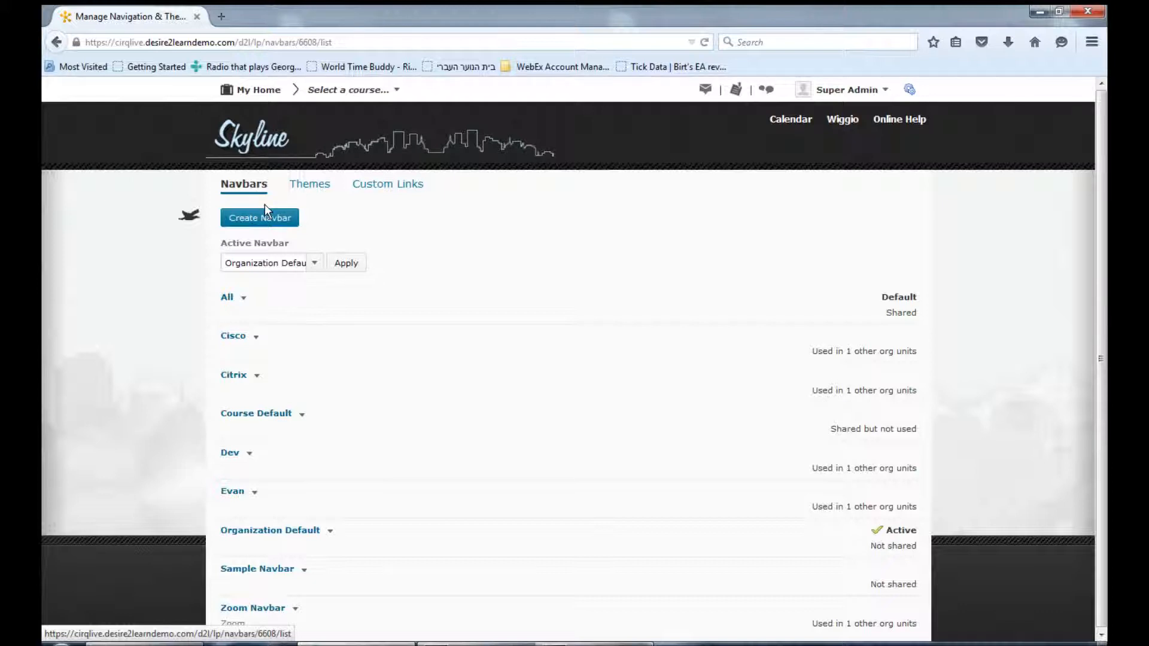
click(277, 414)
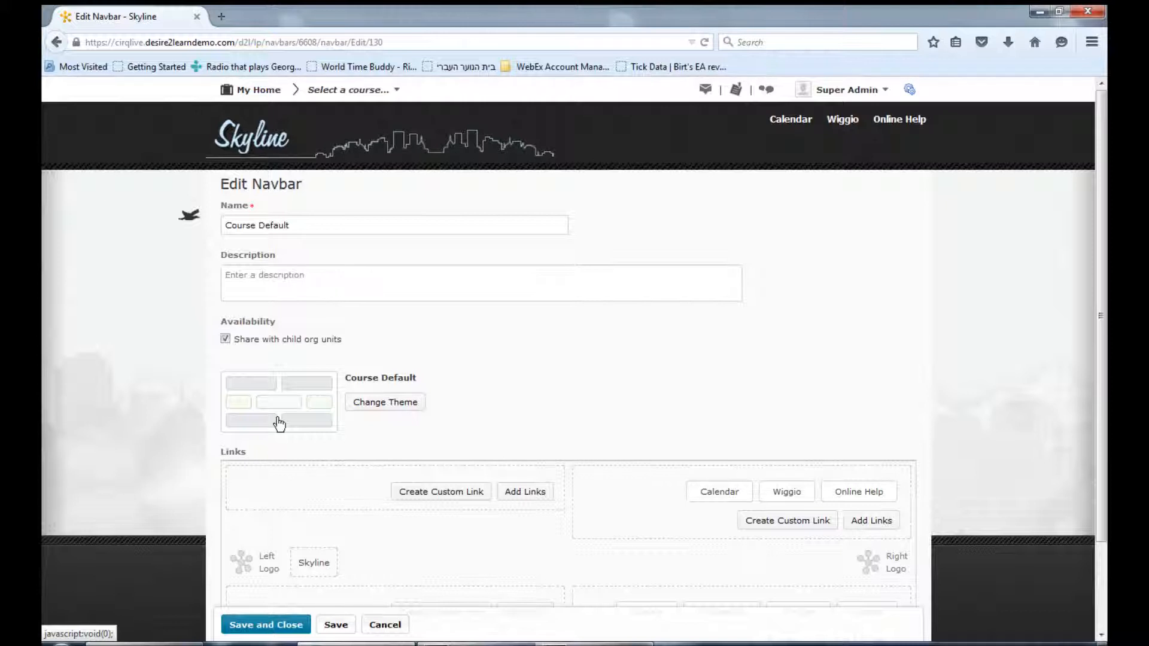
click(875, 521)
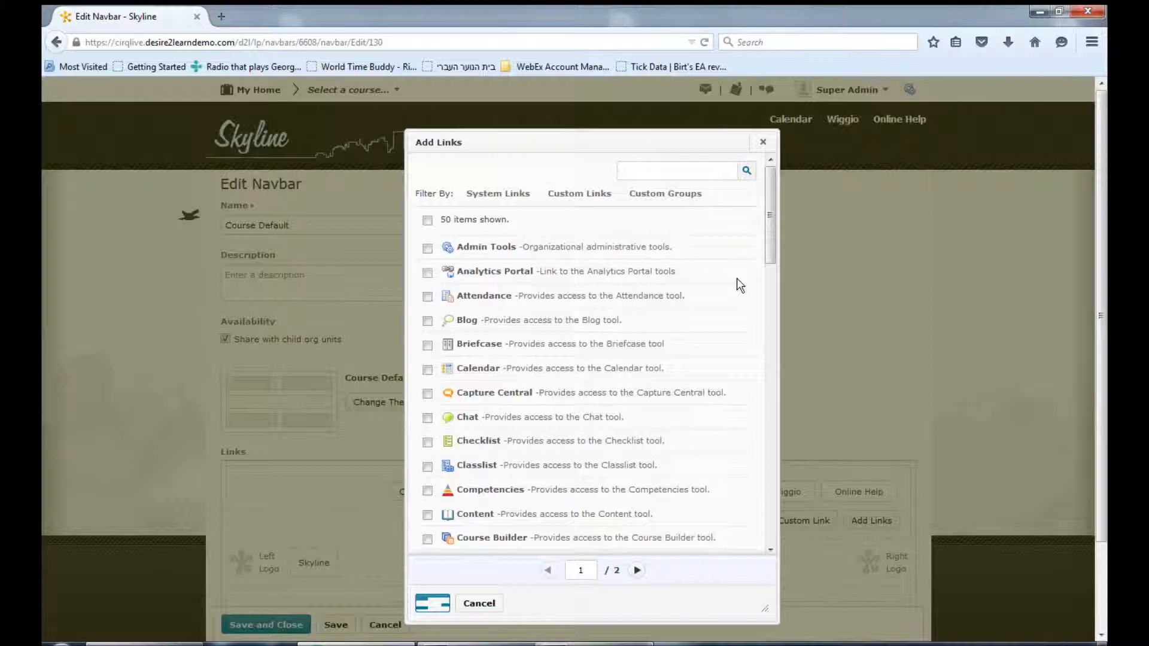
drag(768, 249, 762, 470)
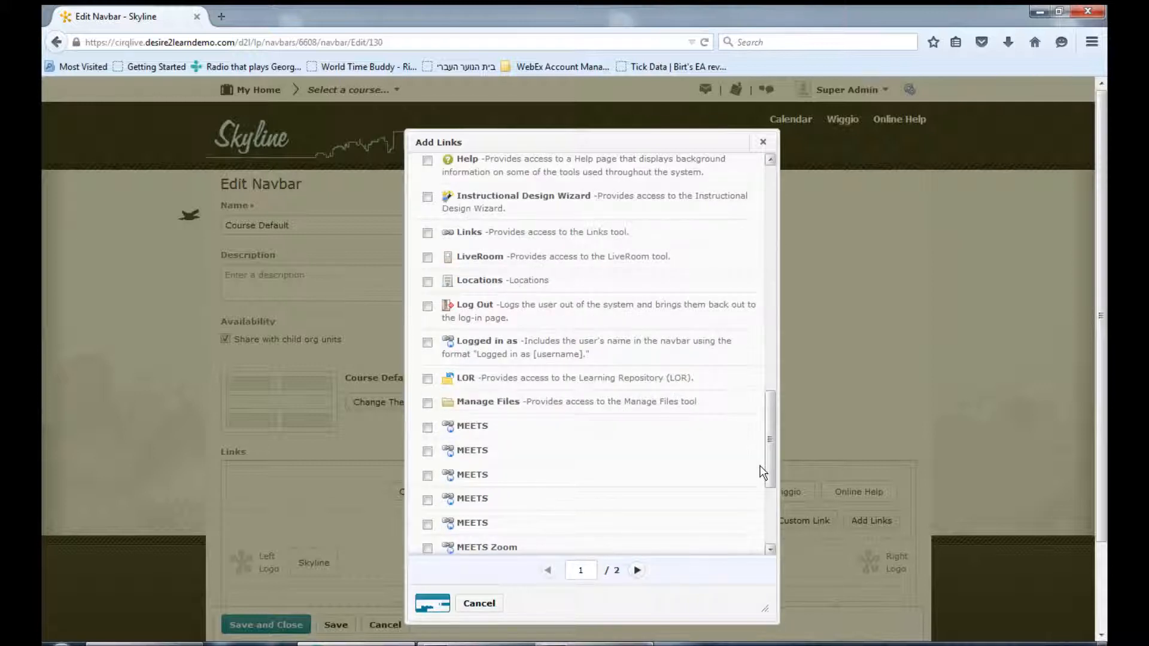
click(428, 427)
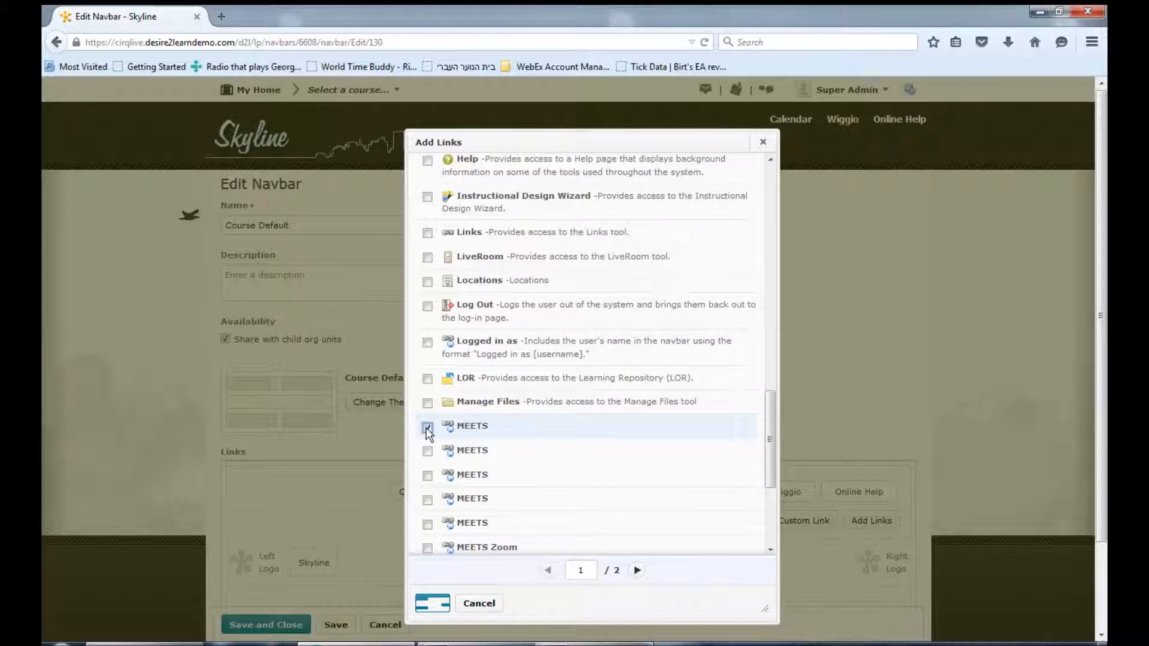
click(438, 608)
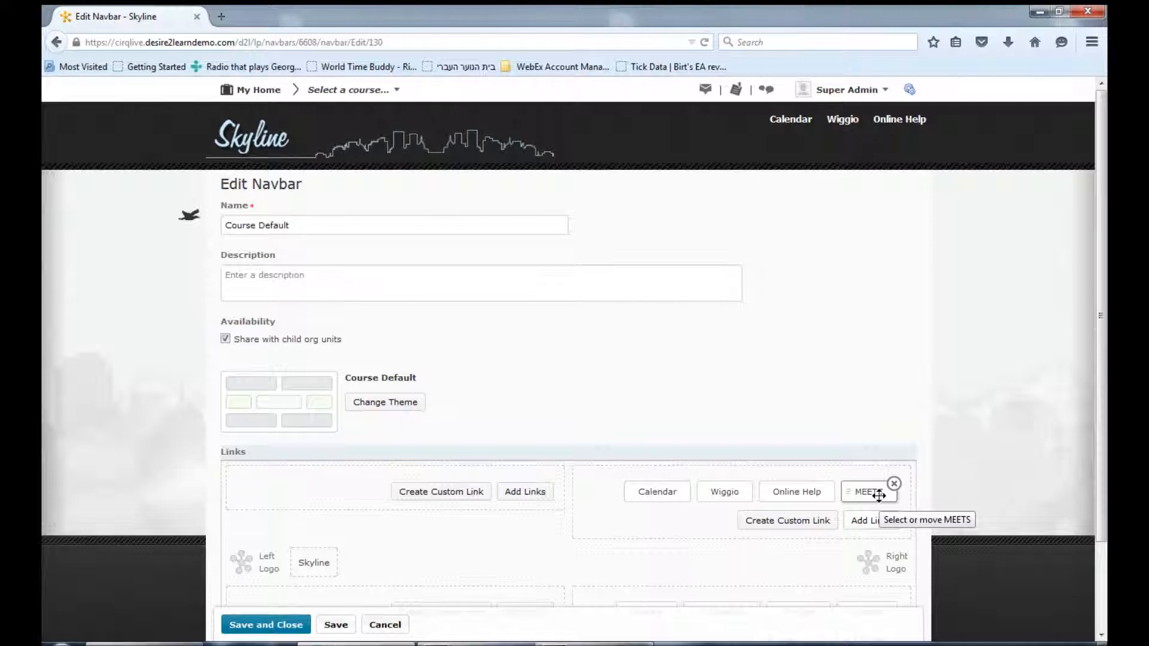
Move the MEETS link to the front of the right-side link group and cancel the navbar edits
drag(879, 496, 618, 495)
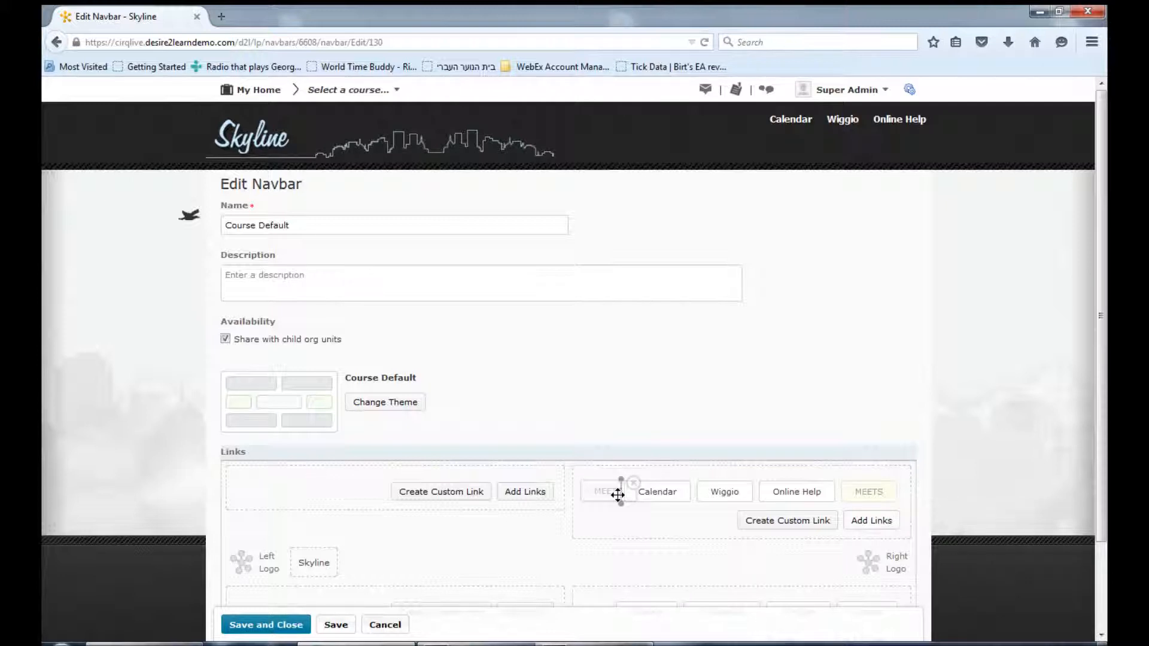
drag(618, 494, 620, 499)
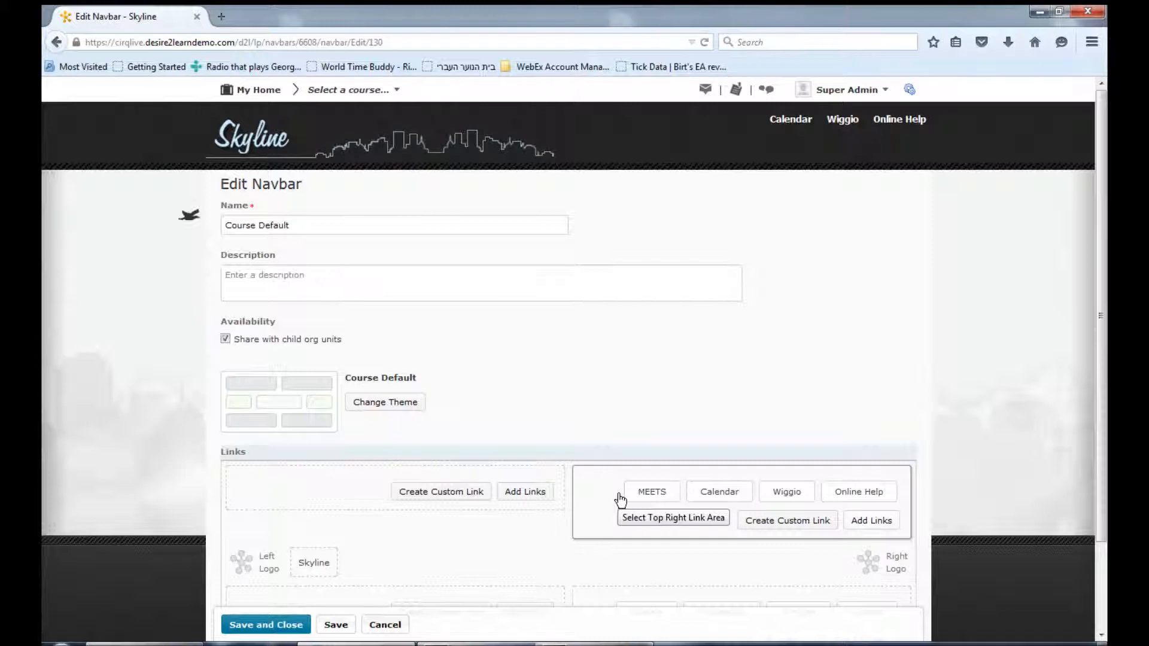
click(378, 627)
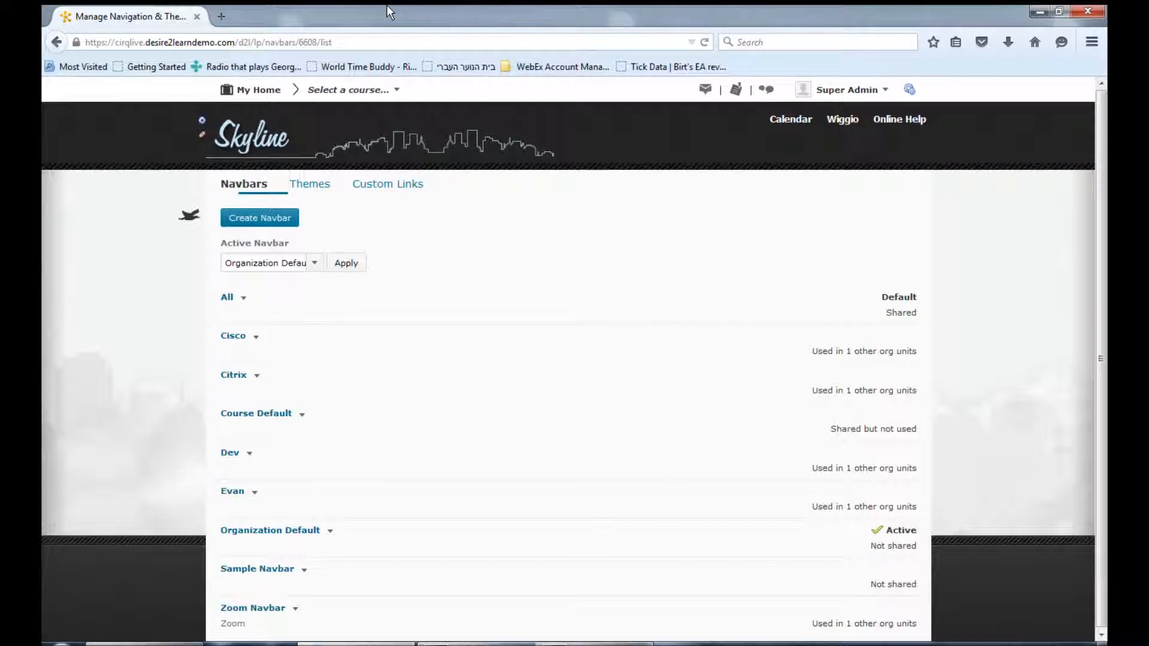
Switch to the Xen course and open the MEETS link from its course navbar
click(390, 91)
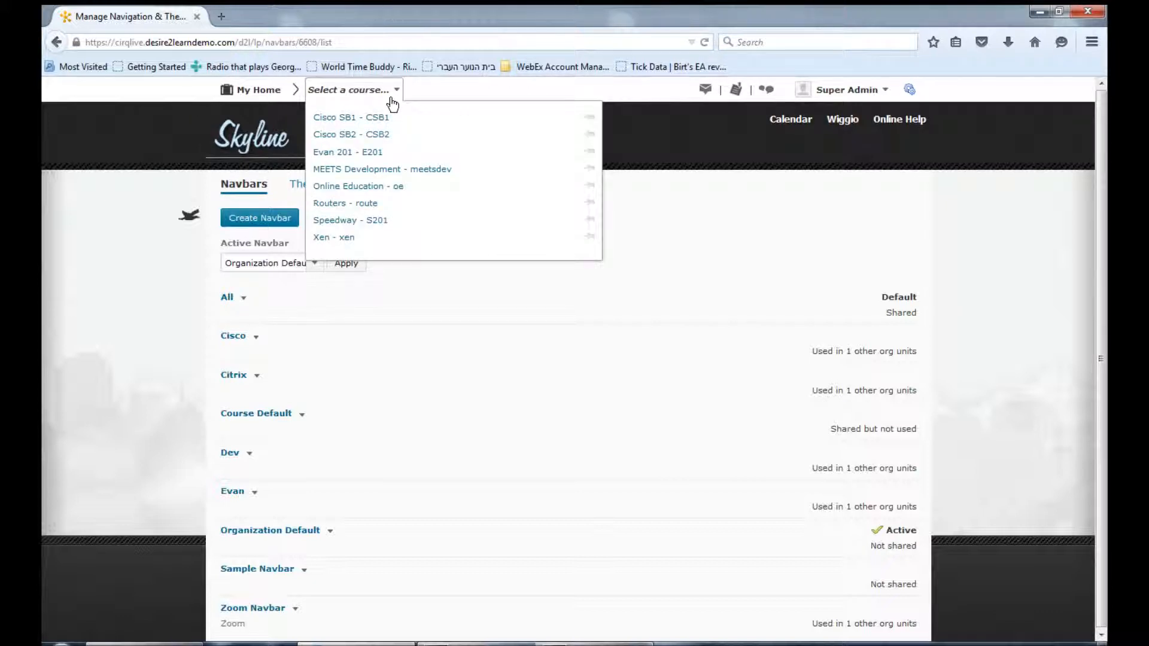
click(359, 186)
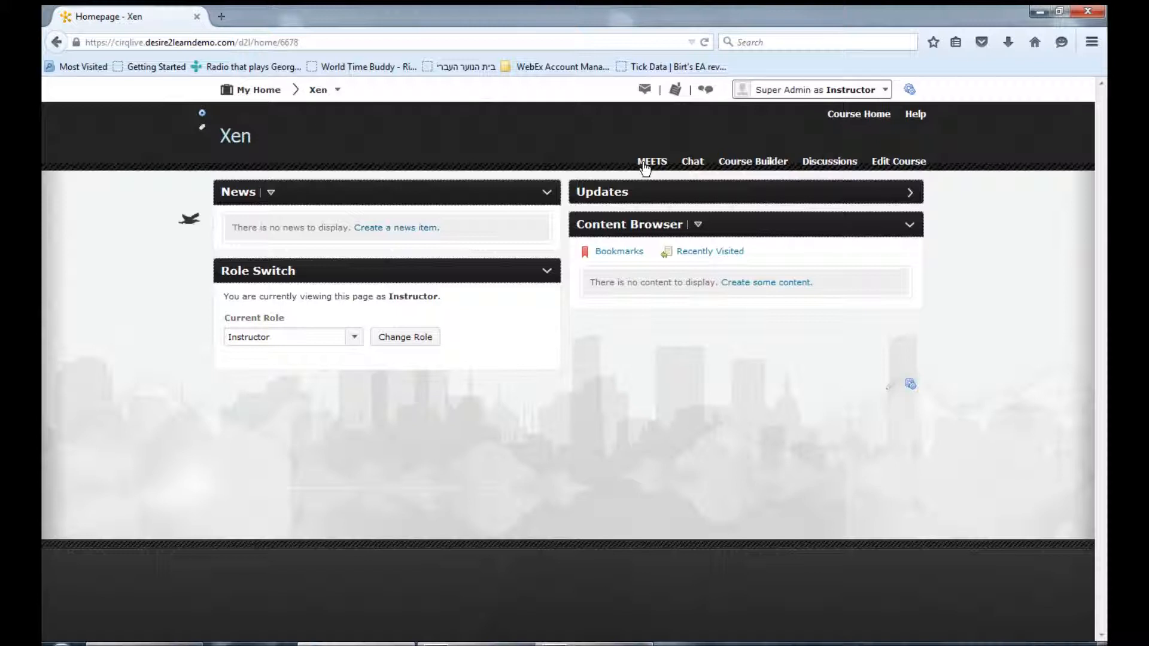
click(645, 168)
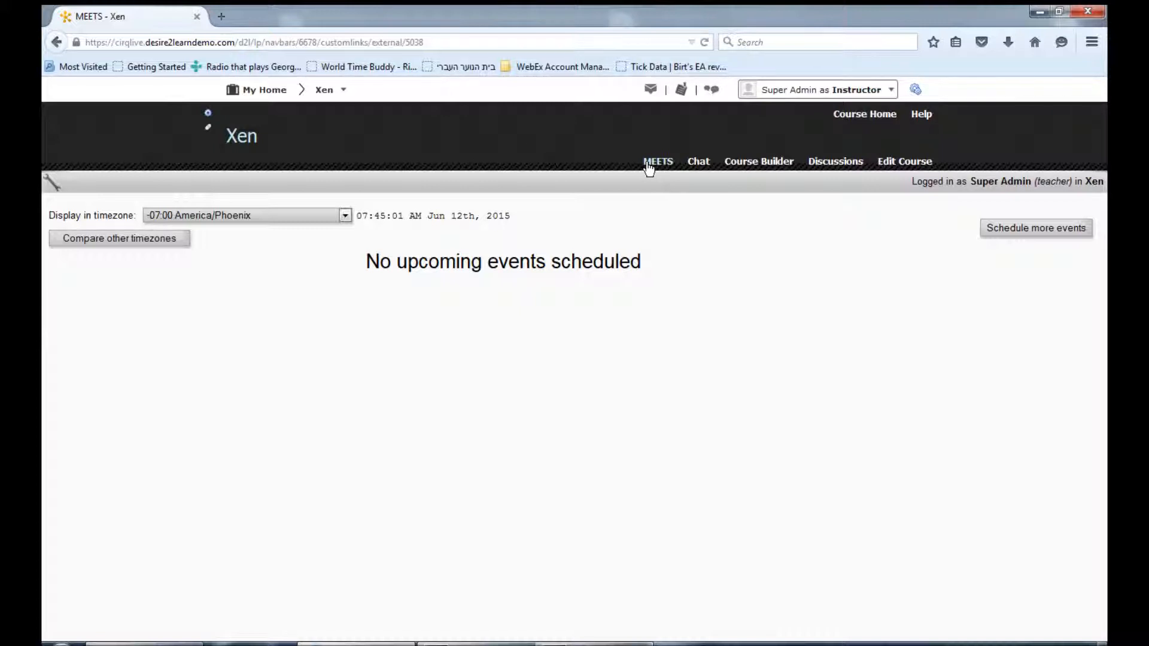
Open the MEETS tool's Edit Credentials page from its tools menu, then return to the Calendar
click(50, 187)
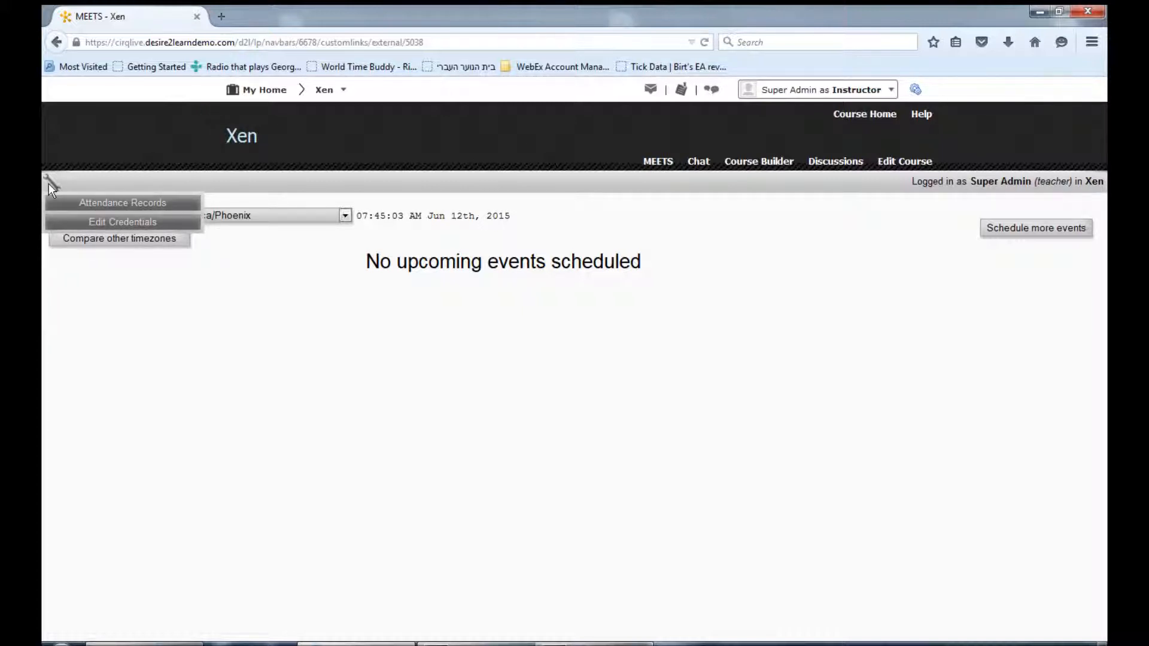
click(87, 222)
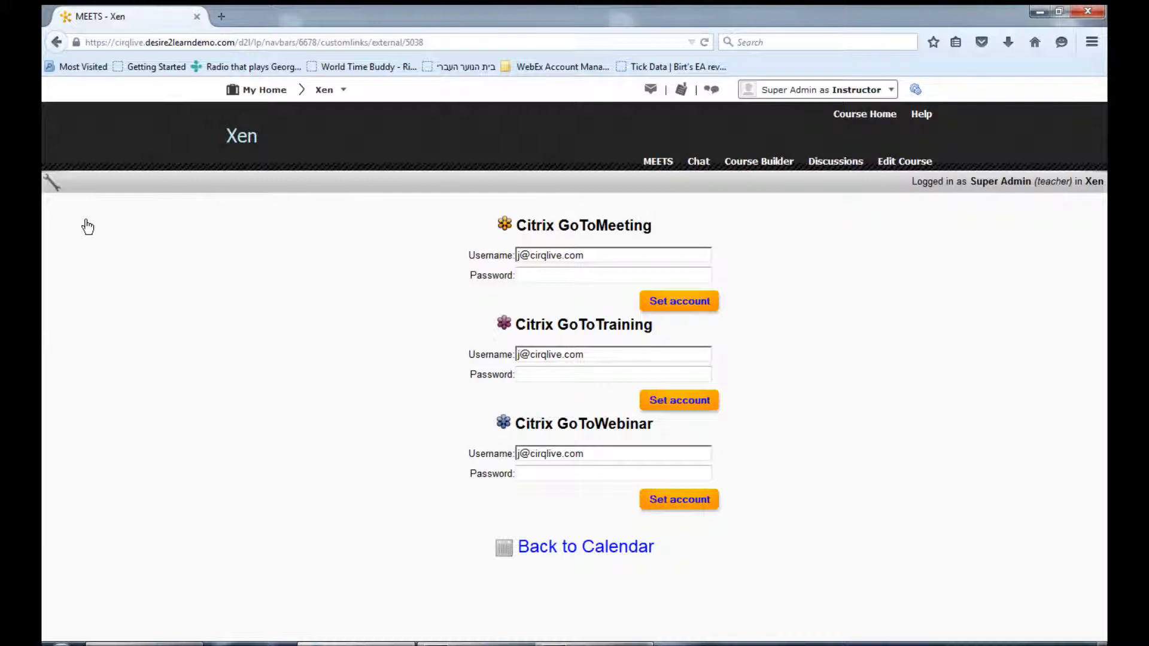
click(65, 203)
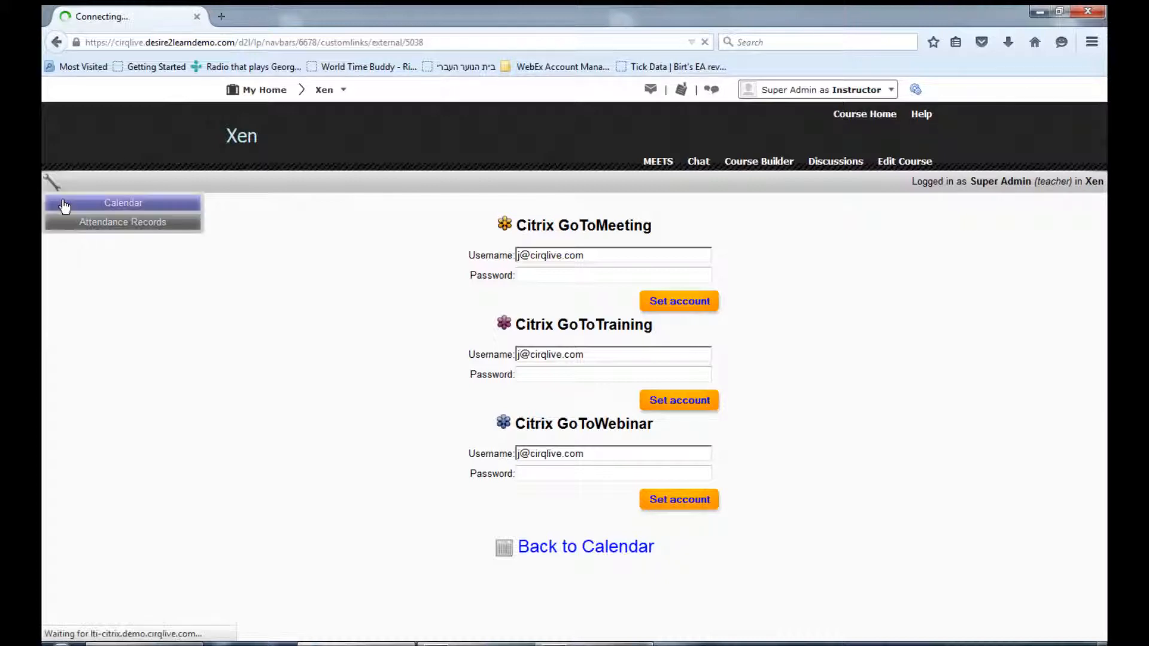